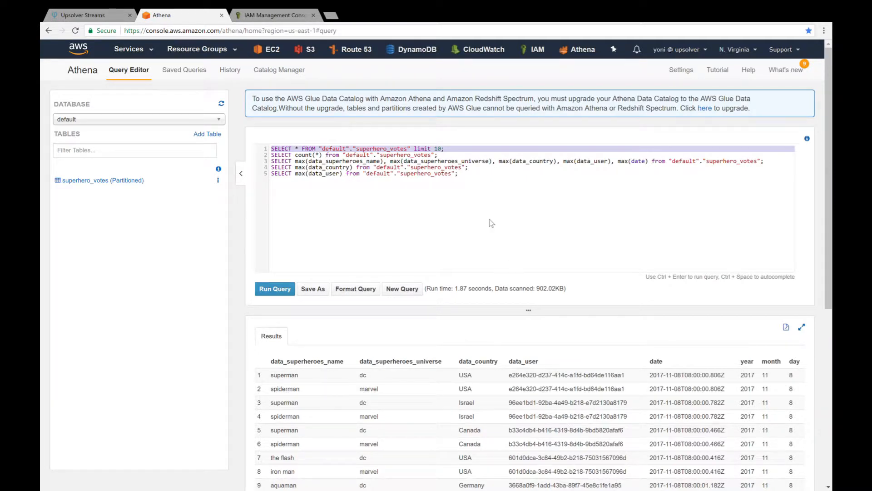
Run the superhero_votes row count query on line 2, followed by the five-column max query on line 3.
click(356, 157)
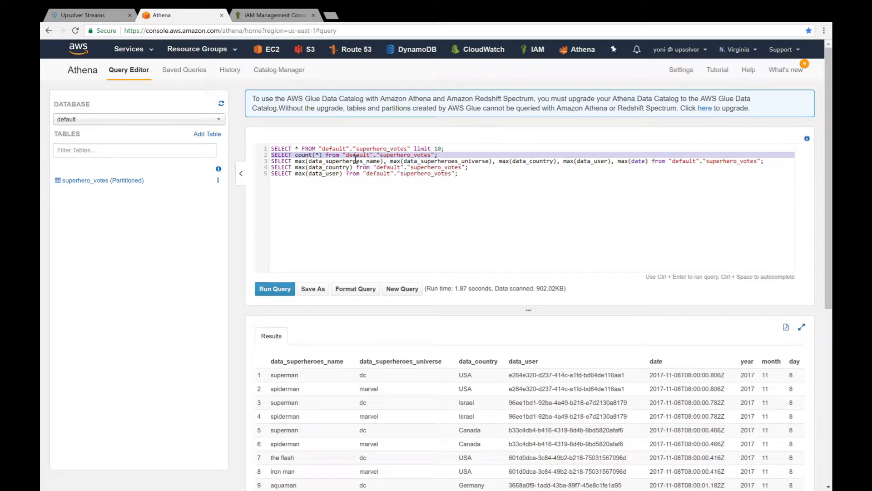
key(ctrl+Return)
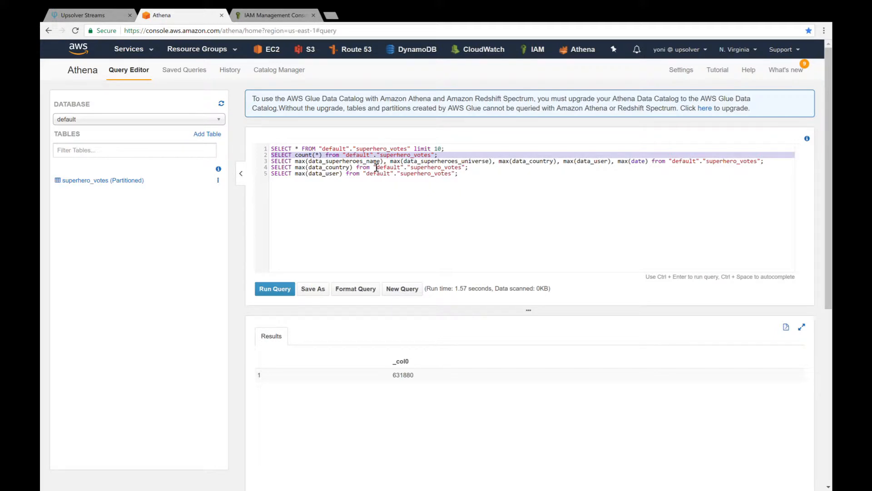
key(Down)
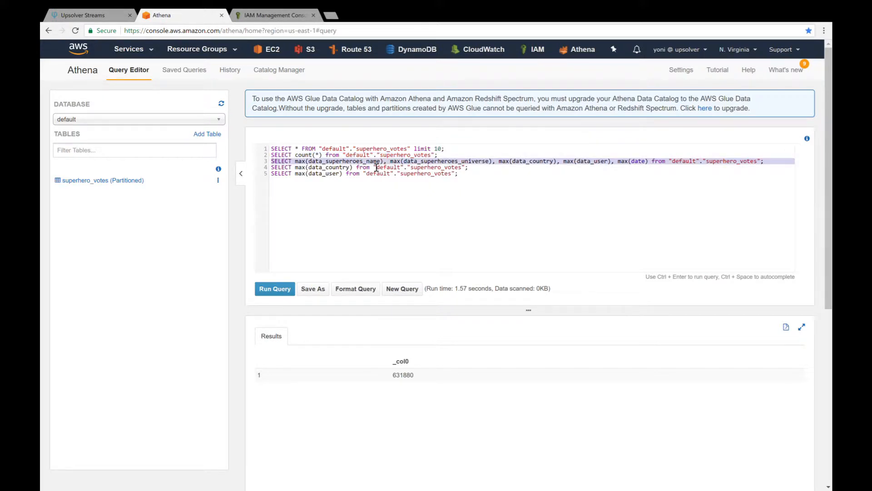
key(ctrl+Return)
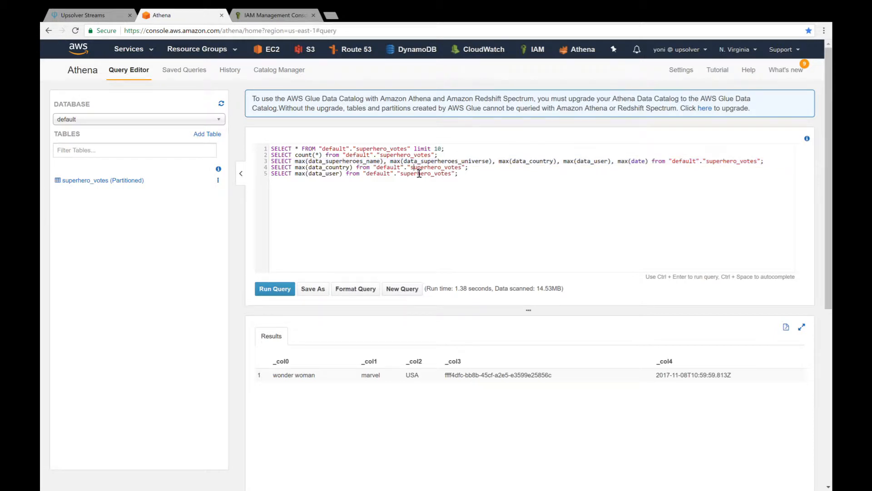
Run the max(data_country) query on line 4 and the max(data_user) query on line 5 separately.
triple_click(418, 168)
key(ctrl+Return)
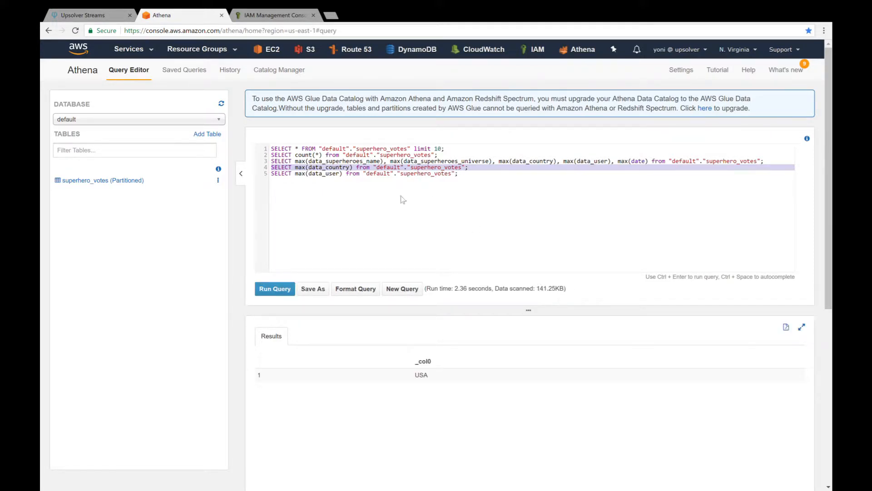
triple_click(392, 175)
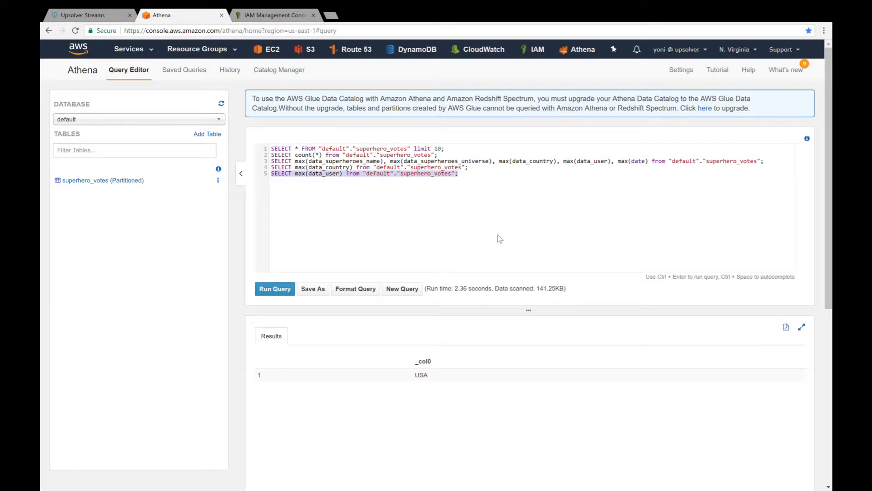
key(ctrl+Return)
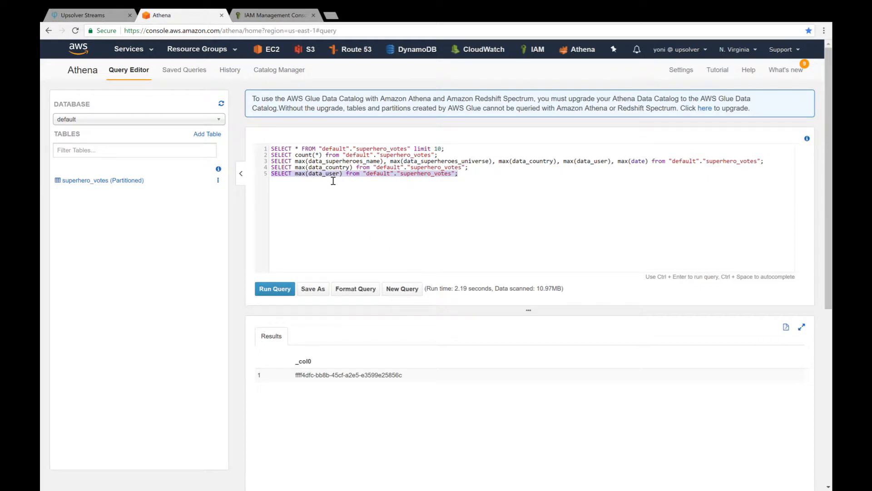
In the IAM console, review the athena-access user's athena-data-bucket-access policy and the user's security credentials.
click(278, 17)
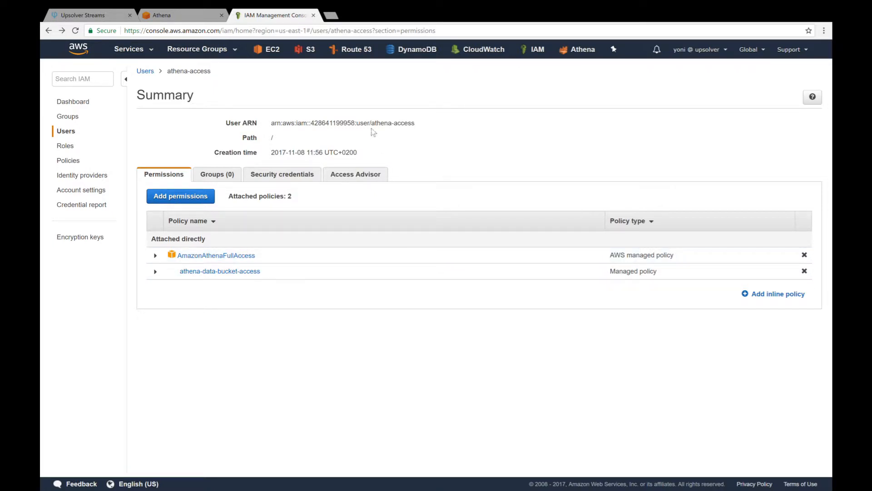
click(240, 273)
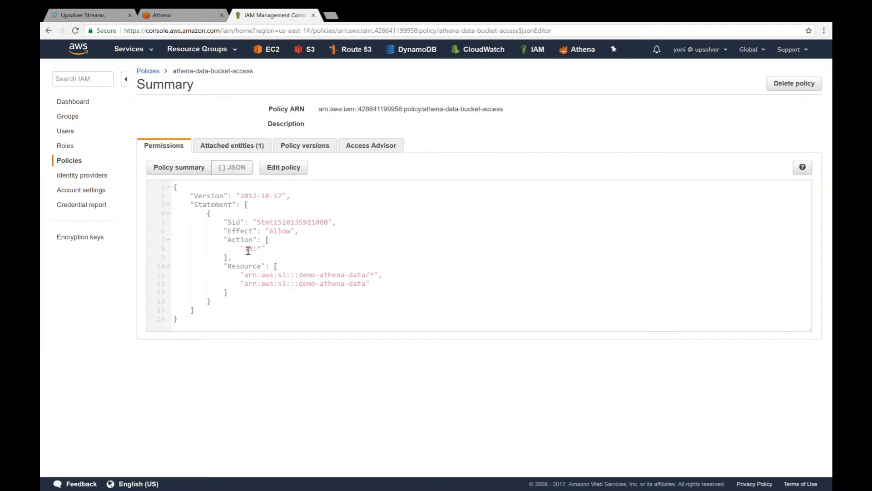
click(49, 31)
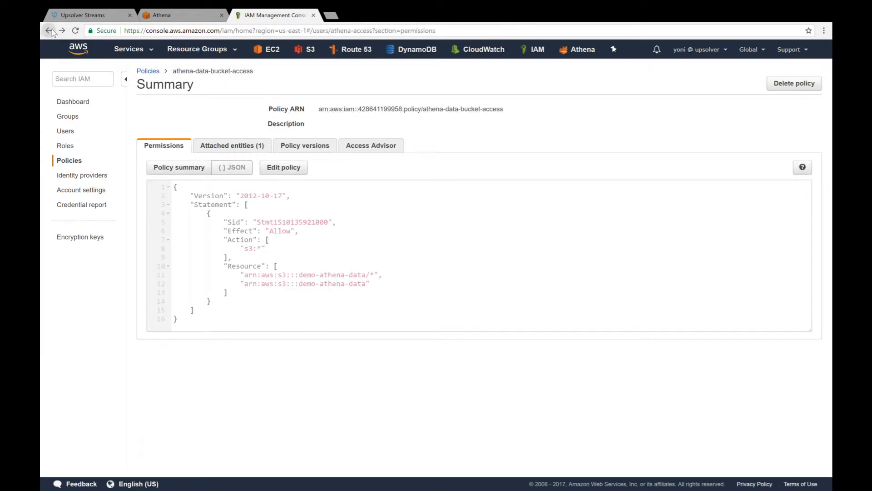
click(282, 175)
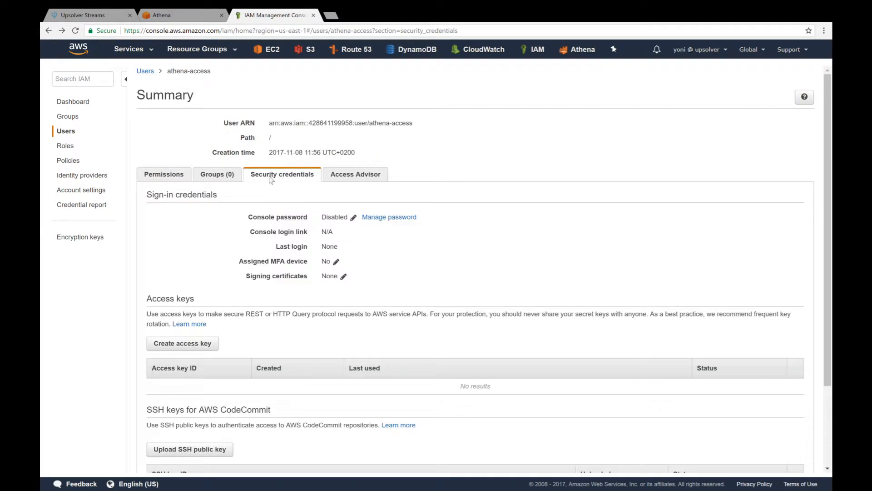
Switch to Upsolver and open the creation form for a new Athena connection from the account's connections page.
click(96, 18)
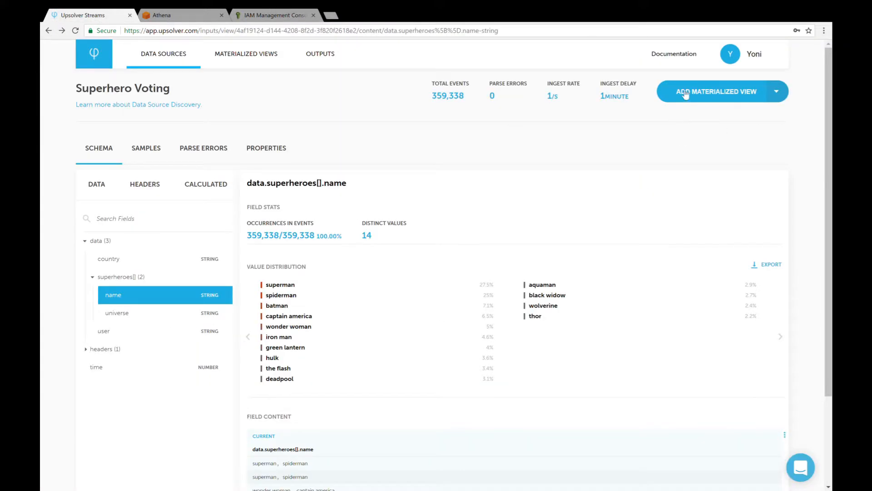
click(758, 55)
click(741, 145)
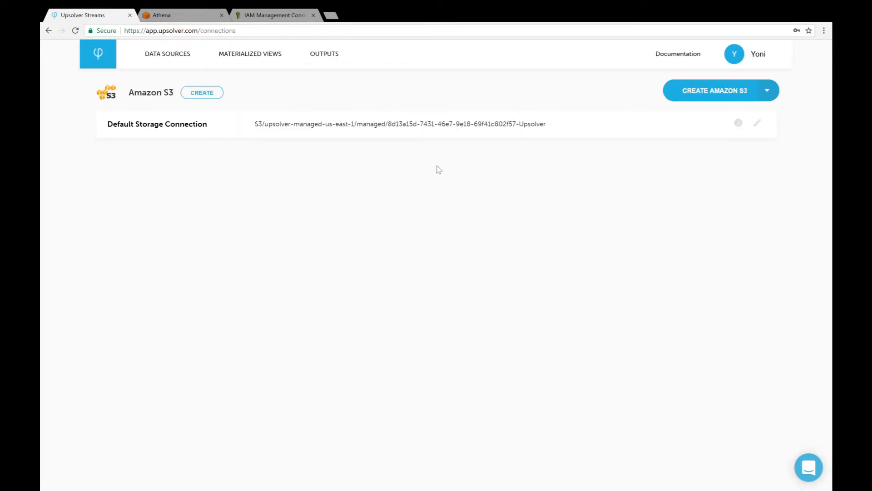
click(768, 91)
click(707, 143)
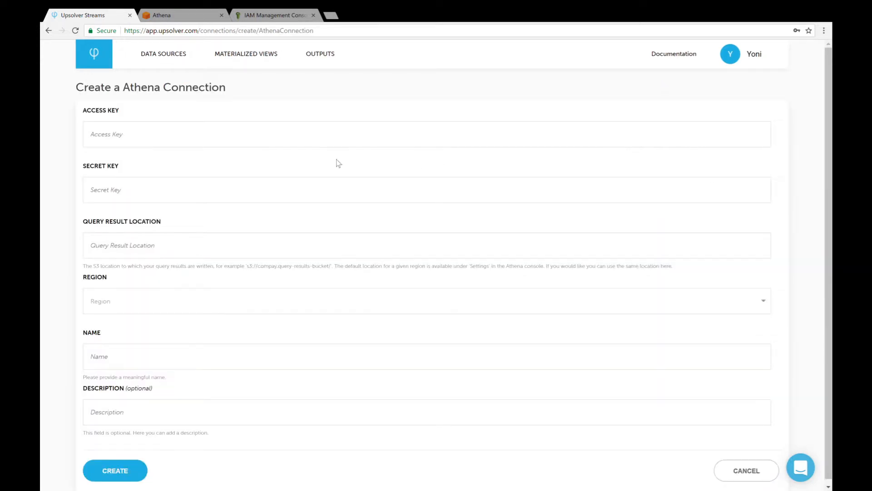
Create an access key for the athena-access user in IAM and paste its key ID as the Athena connection's access key.
click(279, 17)
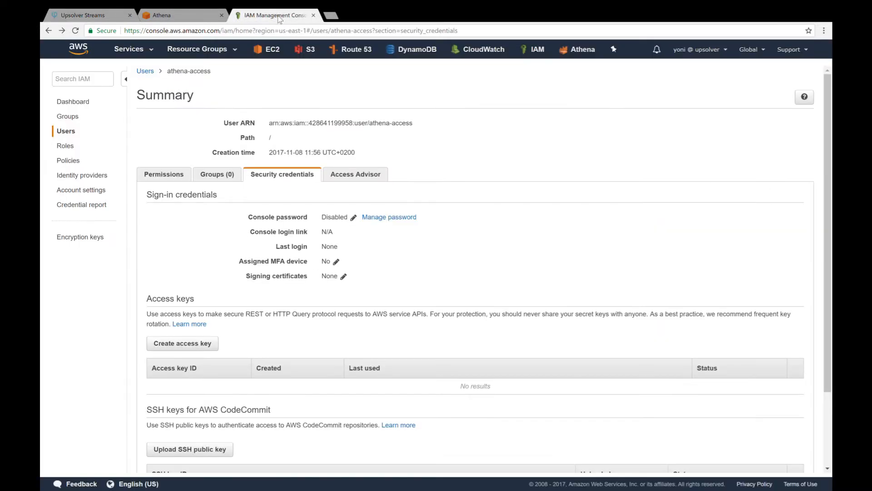
click(190, 345)
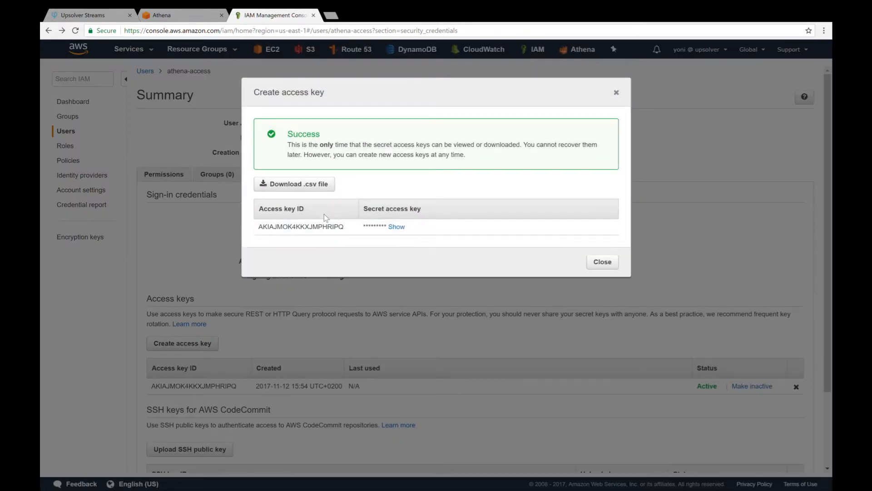
double_click(326, 227)
key(ctrl+c)
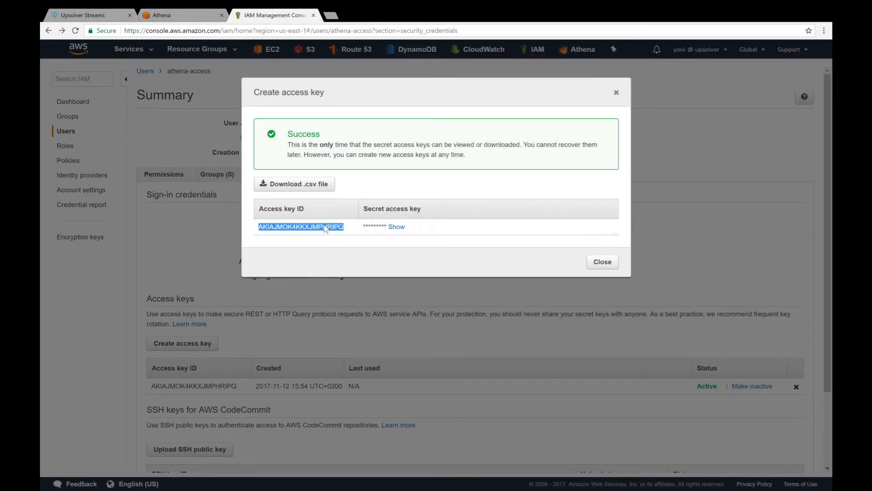
click(100, 18)
click(179, 134)
key(ctrl+v)
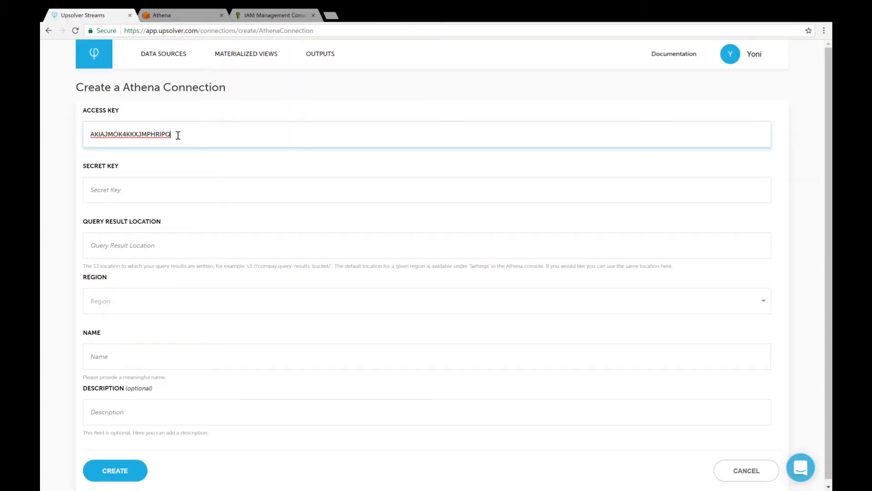
Reveal the new key's secret access key in IAM and paste it as the Athena connection's secret key in Upsolver.
click(278, 15)
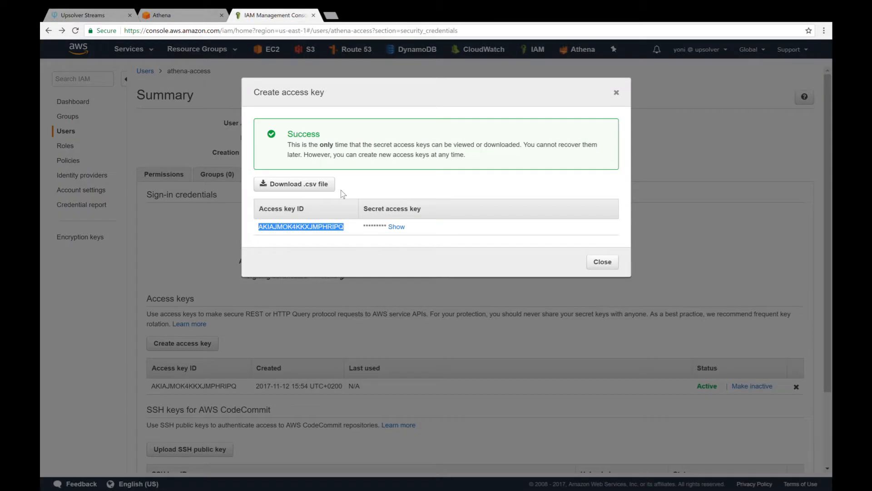
double_click(400, 229)
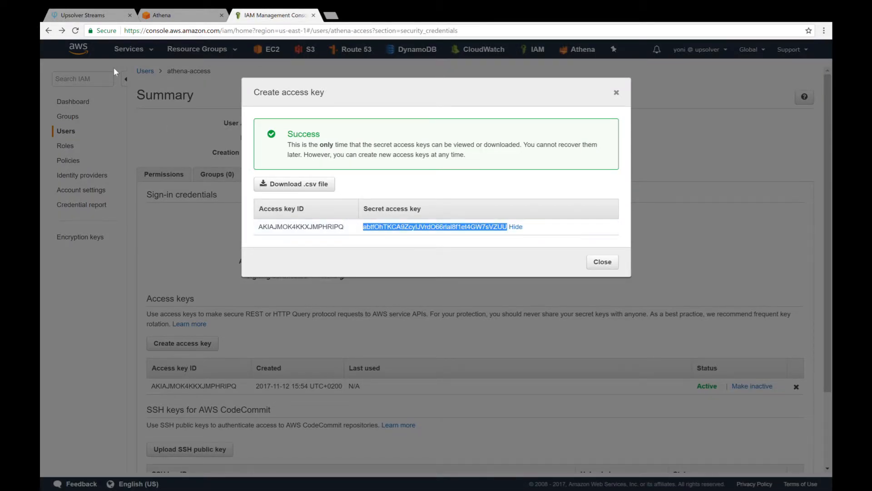
key(ctrl+1)
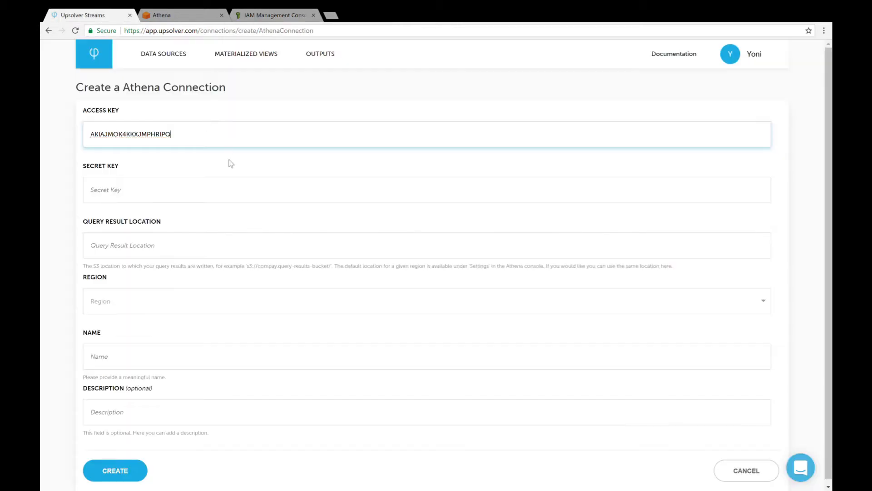
click(186, 196)
key(ctrl+v)
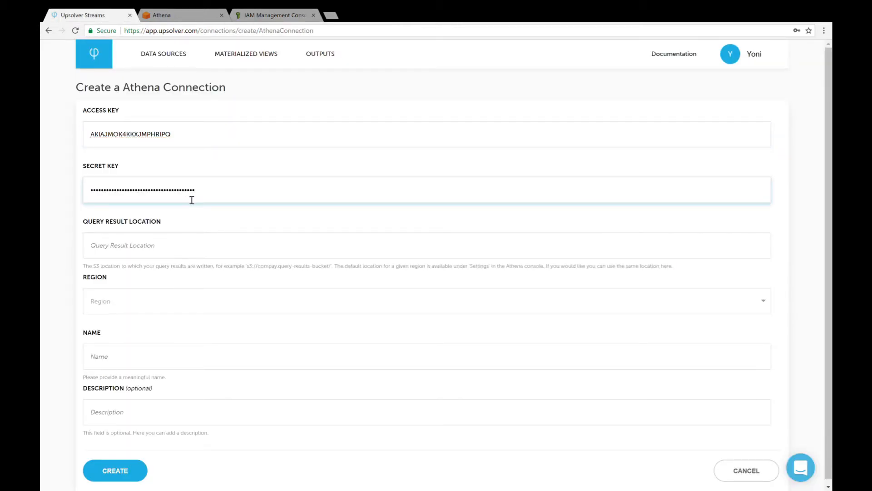
Copy the S3 query result location from the Athena console's settings into the Upsolver connection's Query Result Location.
click(201, 255)
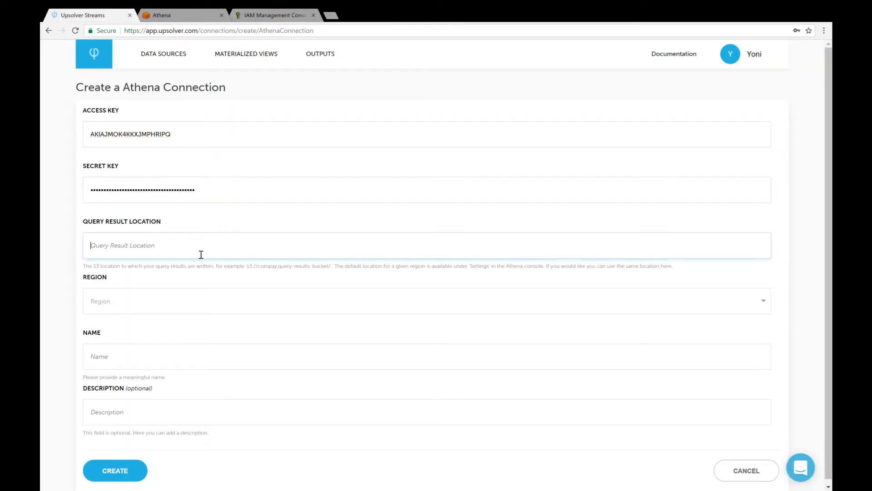
click(183, 18)
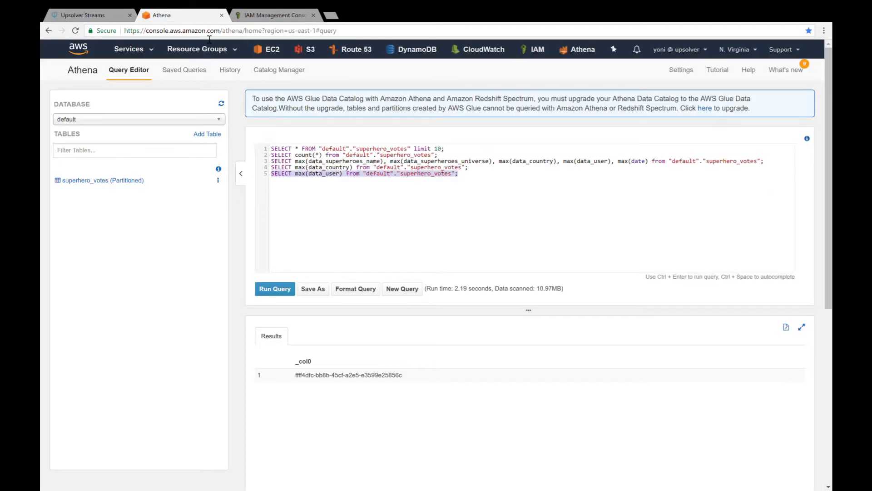
click(684, 70)
key(ctrl+c)
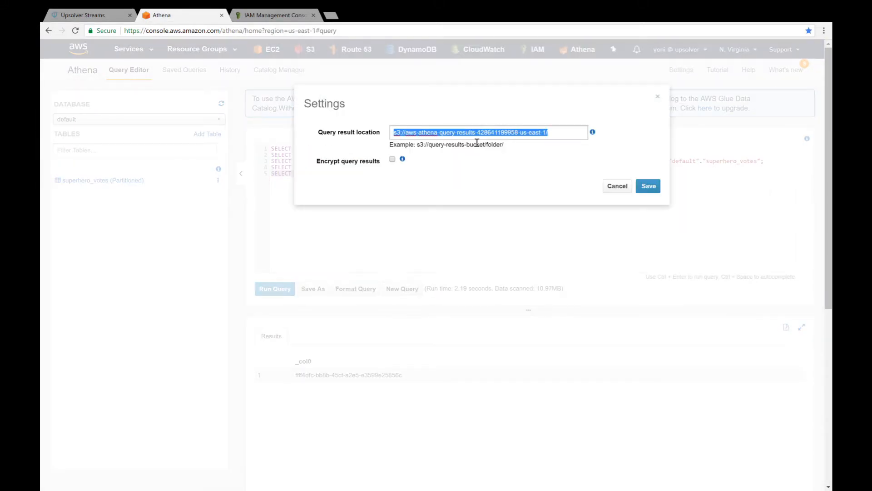
key(Escape)
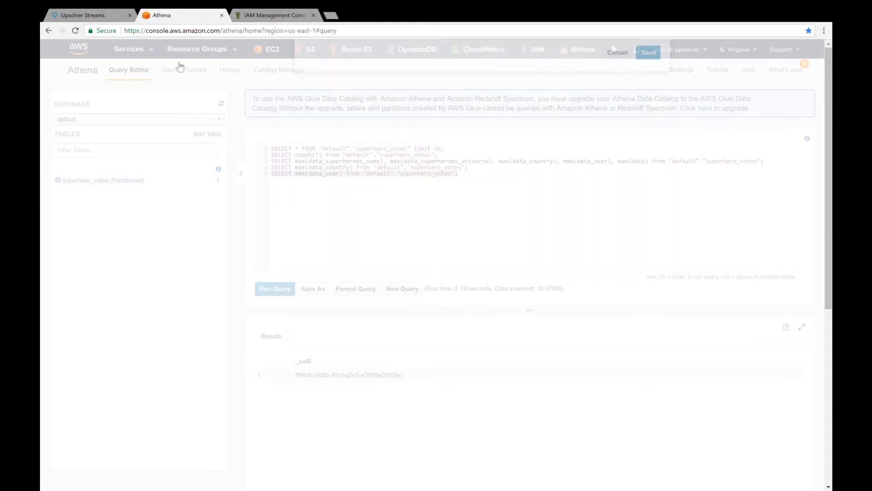
click(103, 18)
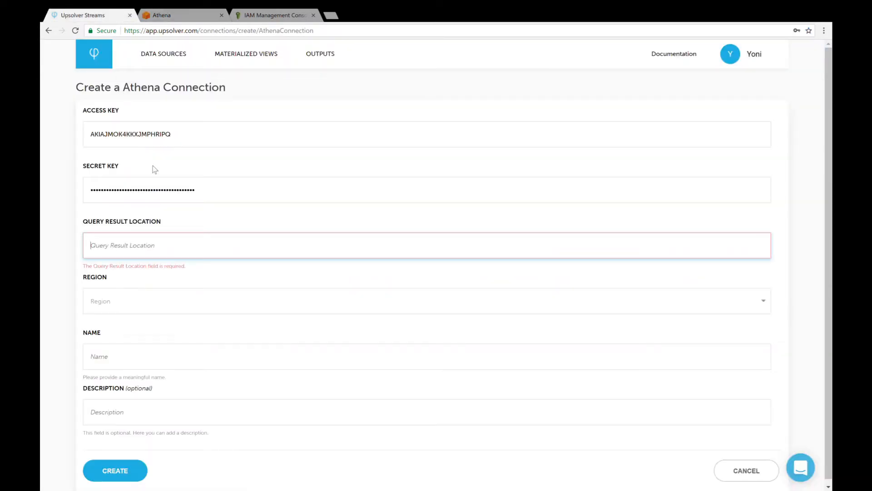
key(ctrl+v)
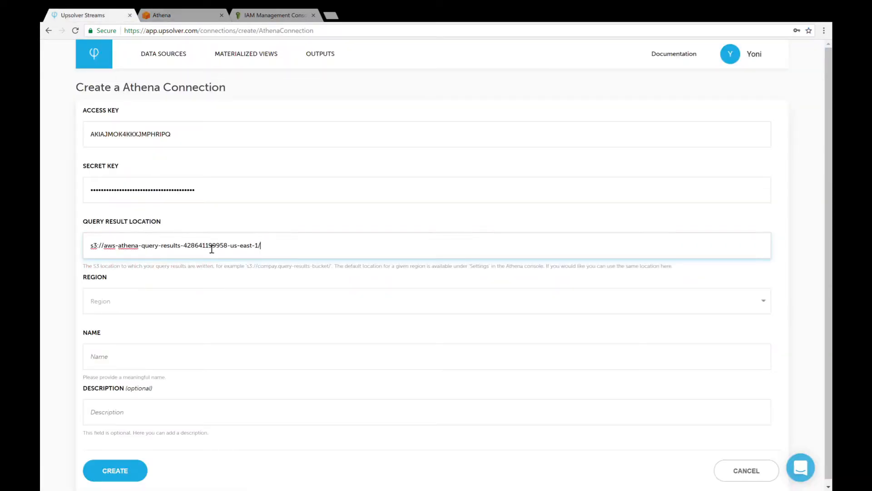
Set the region to us-east-1, name the connection "Athena Connection" and create it.
click(182, 303)
click(160, 331)
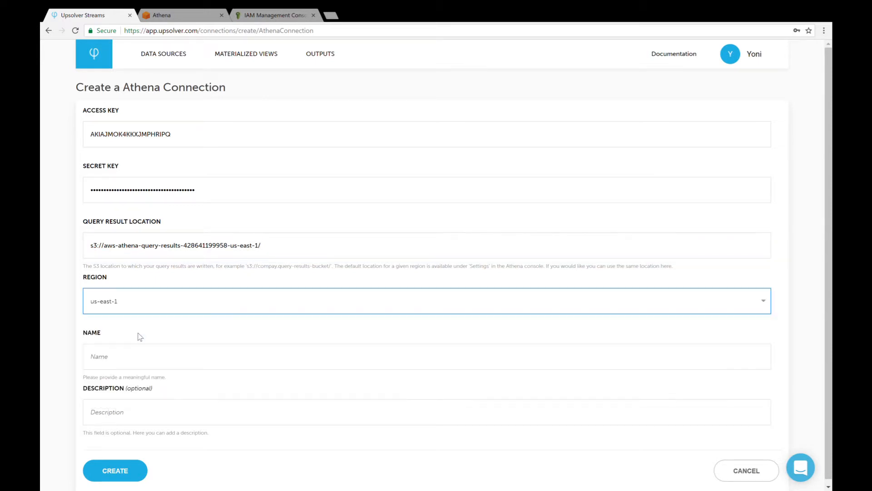
click(171, 363)
text(Athena Connection)
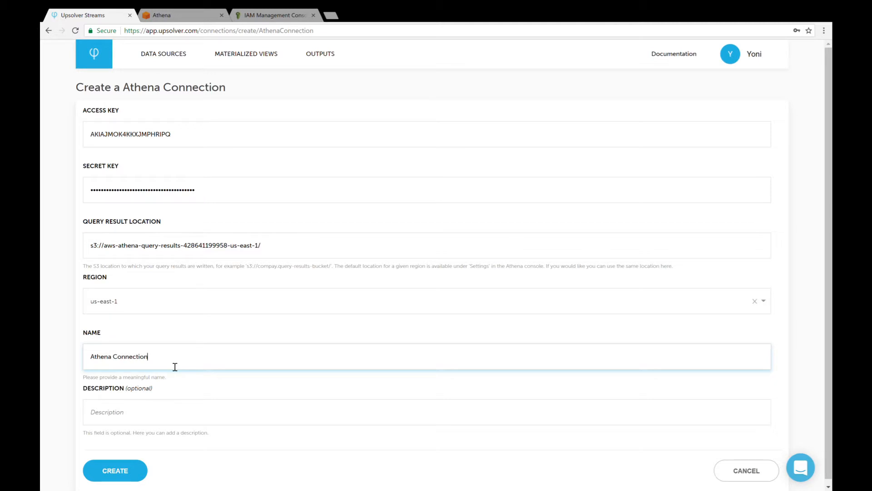
click(121, 475)
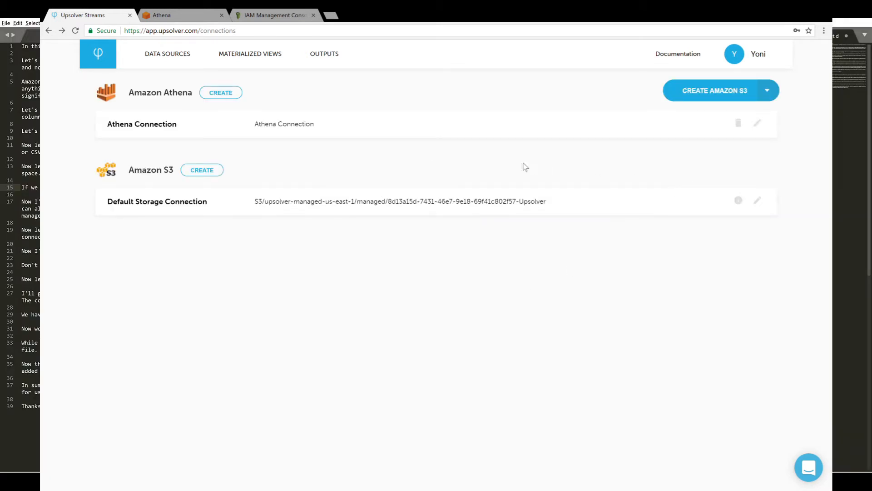
Start a new Amazon S3 connection, create another access key for athena-access in IAM and paste its key ID as the connection's access key.
click(212, 172)
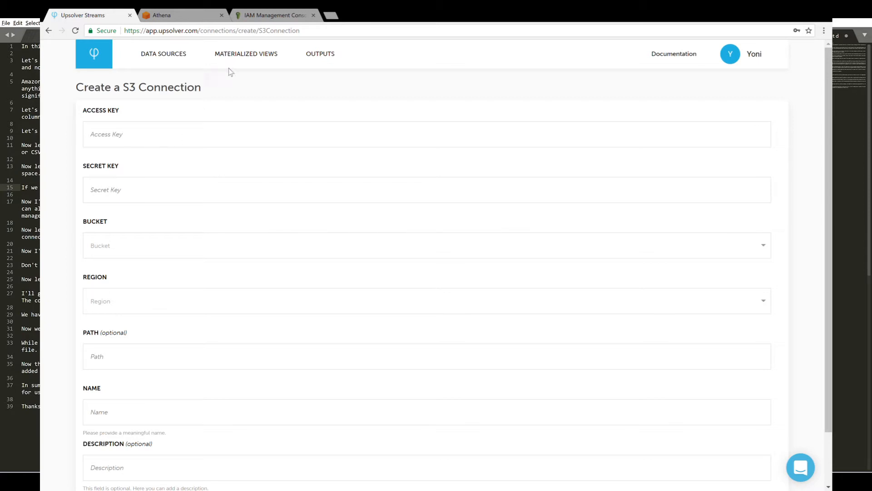
click(267, 16)
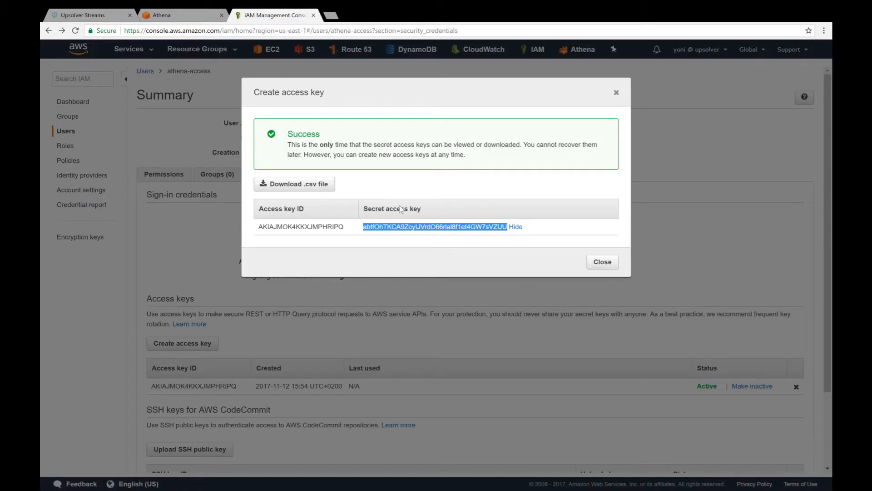
key(Escape)
click(193, 345)
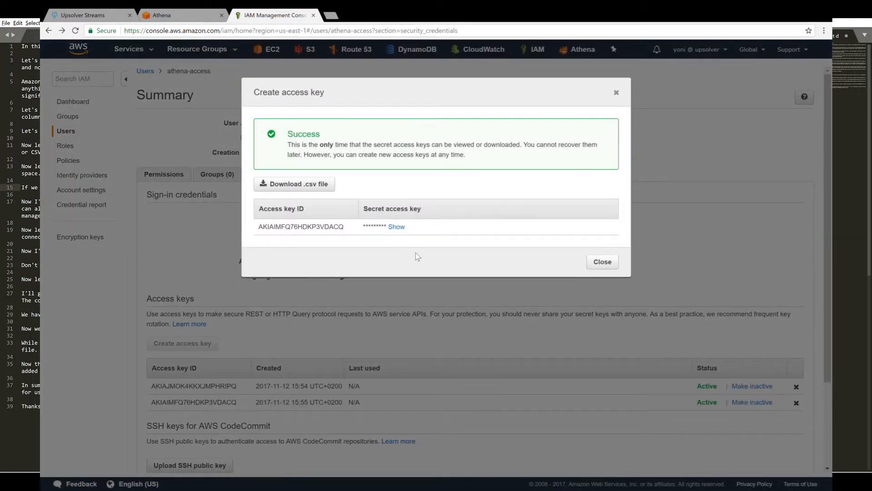
double_click(316, 230)
key(ctrl+c)
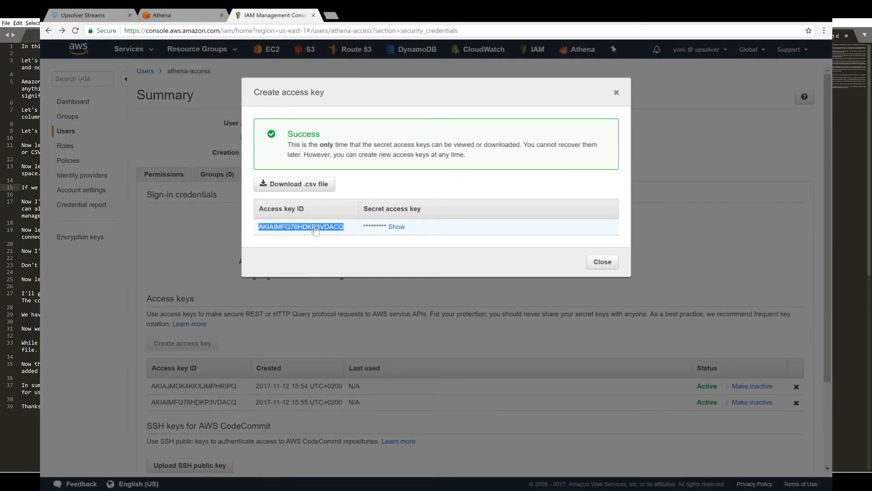
click(95, 16)
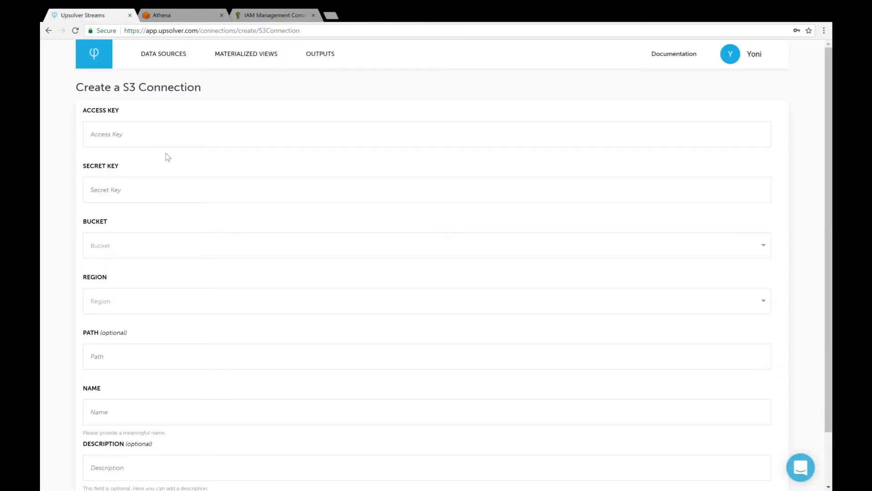
click(157, 135)
key(ctrl+v)
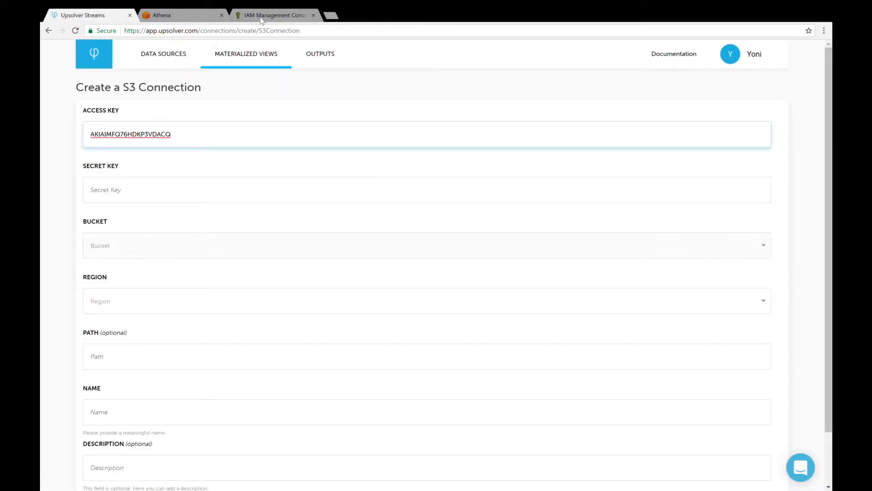
Reveal the second key's secret access key in IAM and paste it as the S3 connection's secret key in Upsolver.
click(263, 17)
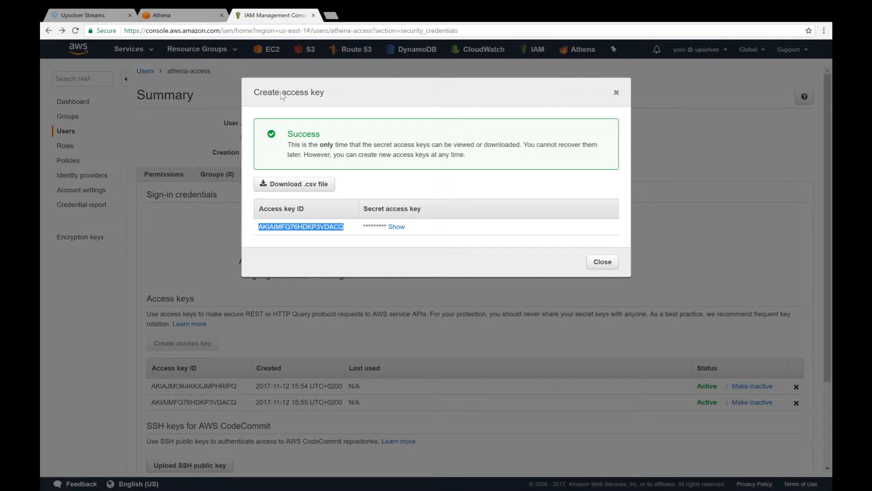
double_click(390, 229)
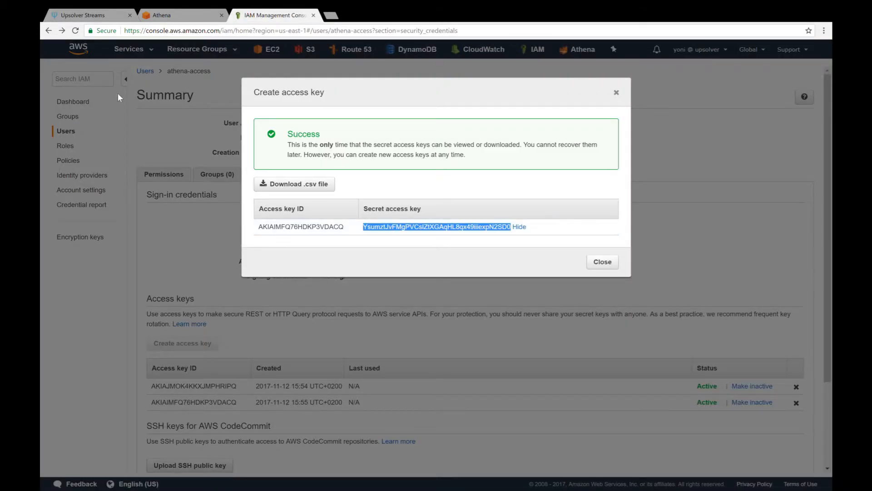
click(83, 16)
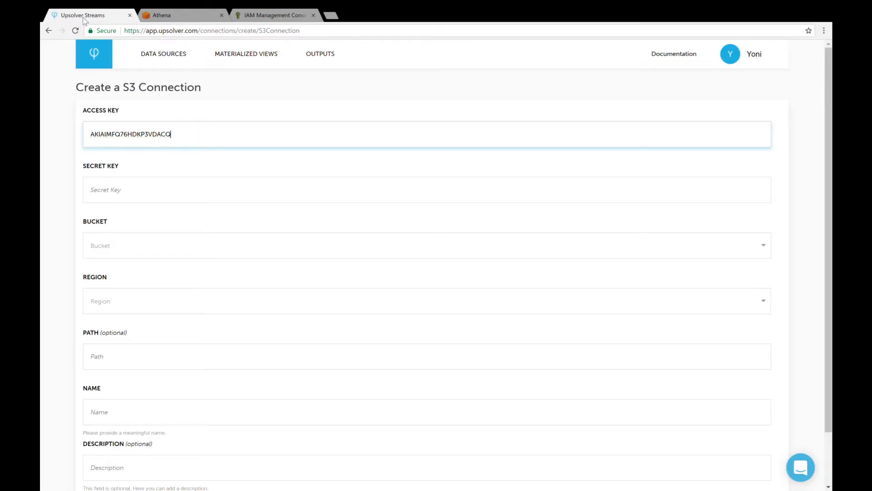
click(141, 199)
key(ctrl+v)
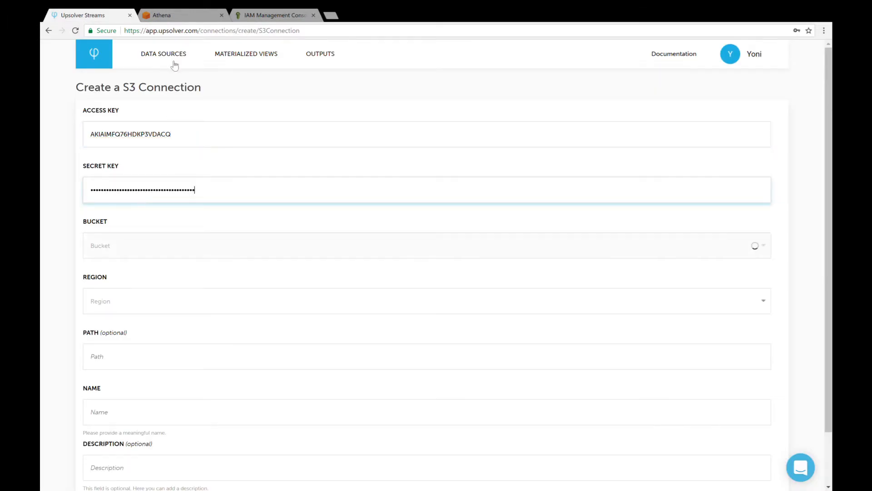
Copy the bucket name demo-athena-data from the athena-data-bucket-access policy in IAM and set it as the S3 connection's bucket in Upsolver.
click(279, 18)
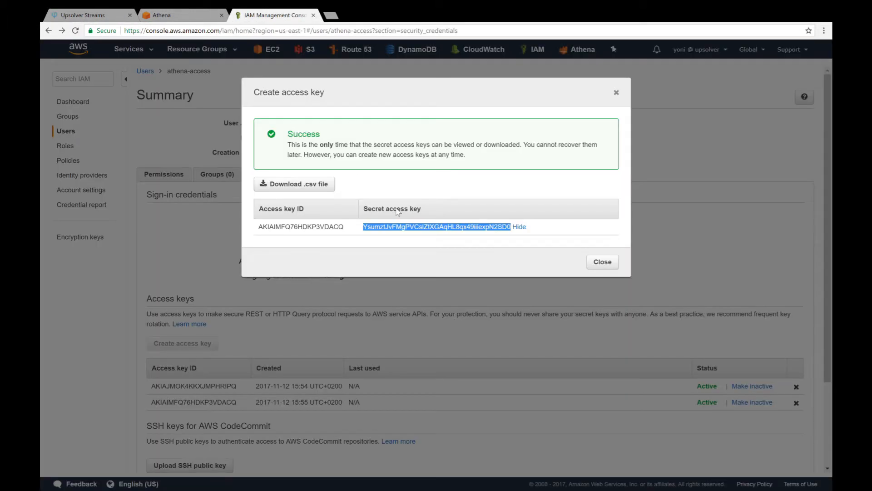
key(Escape)
click(156, 178)
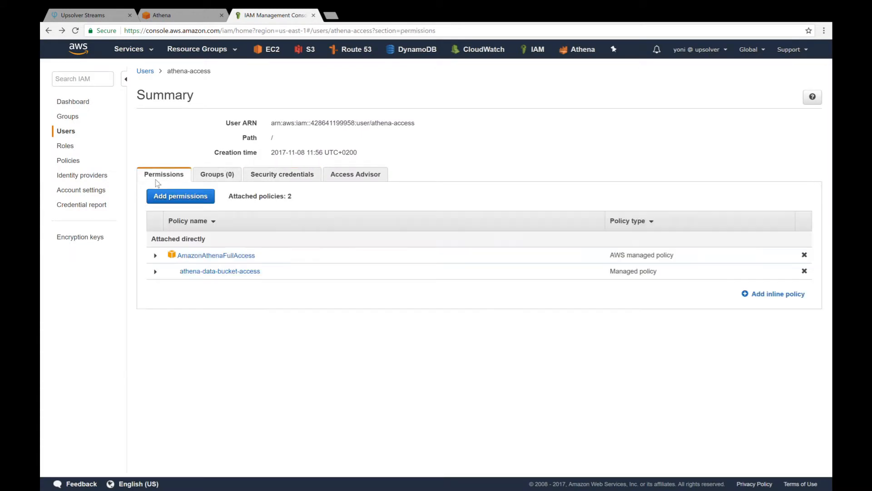
click(240, 275)
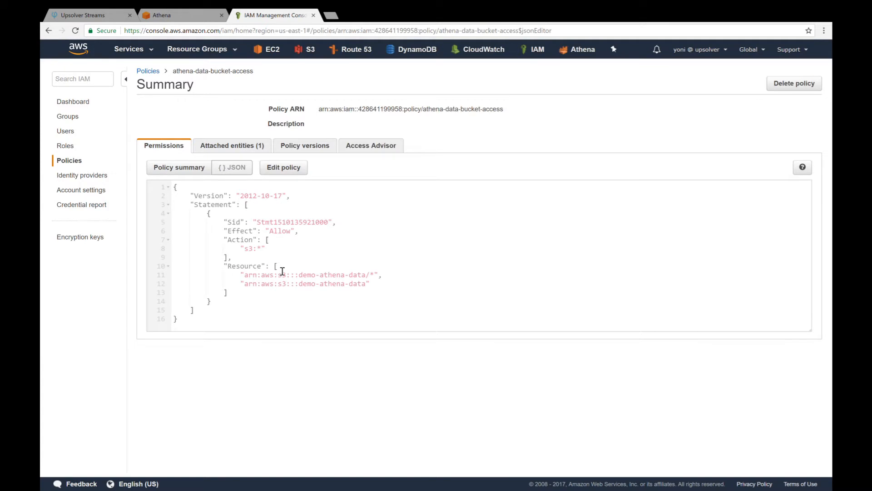
drag(299, 275, 371, 281)
key(ctrl+c)
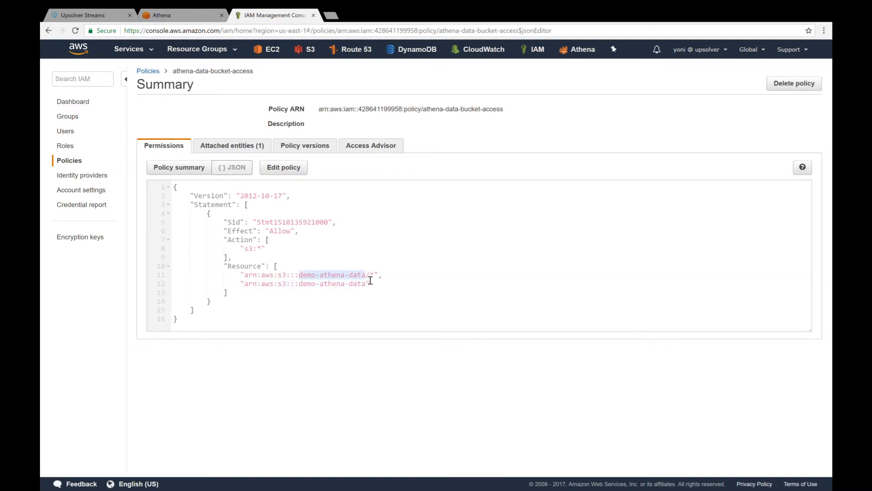
click(103, 14)
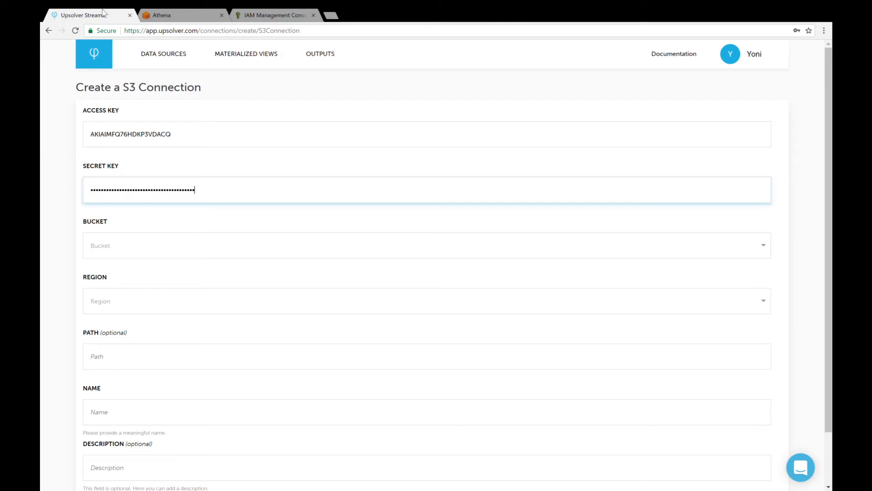
click(179, 247)
key(ctrl+v)
click(182, 299)
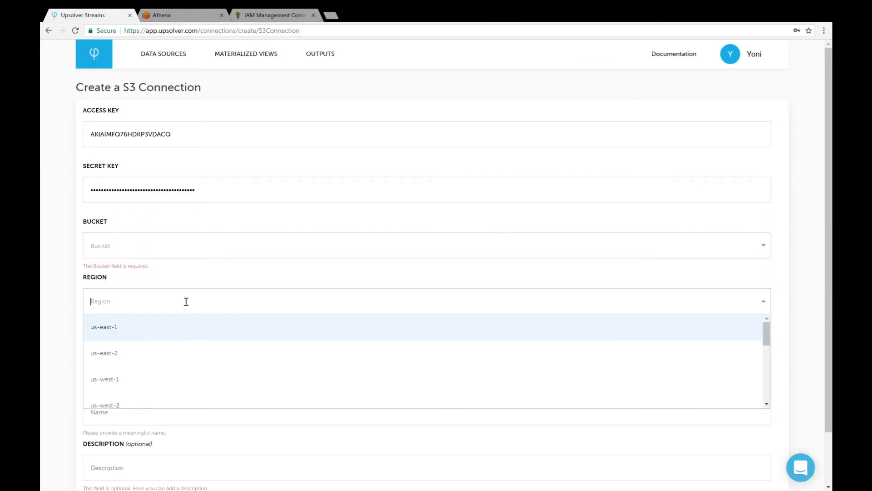
click(179, 247)
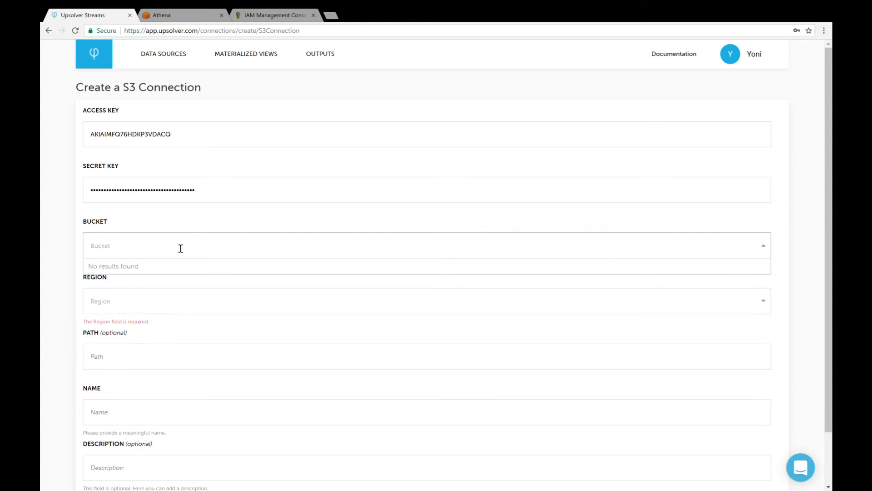
key(ctrl+v)
click(146, 270)
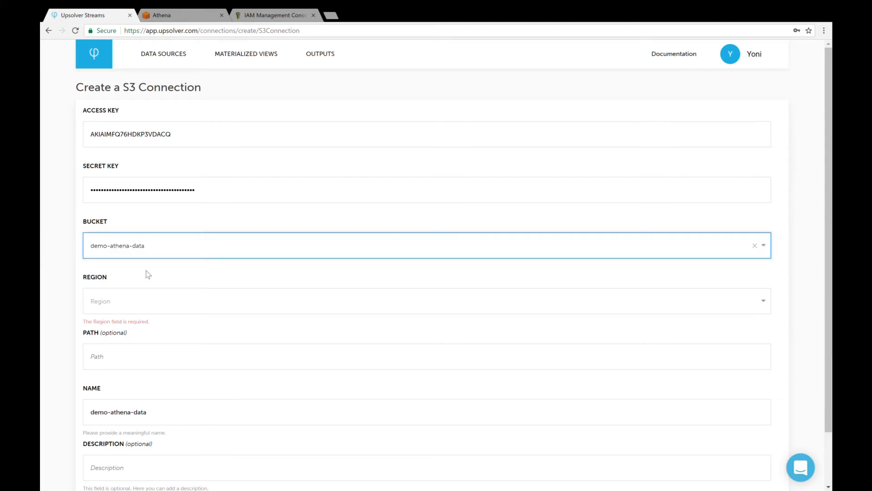
Set the S3 connection's region to us-east-1 and create the connection.
click(165, 301)
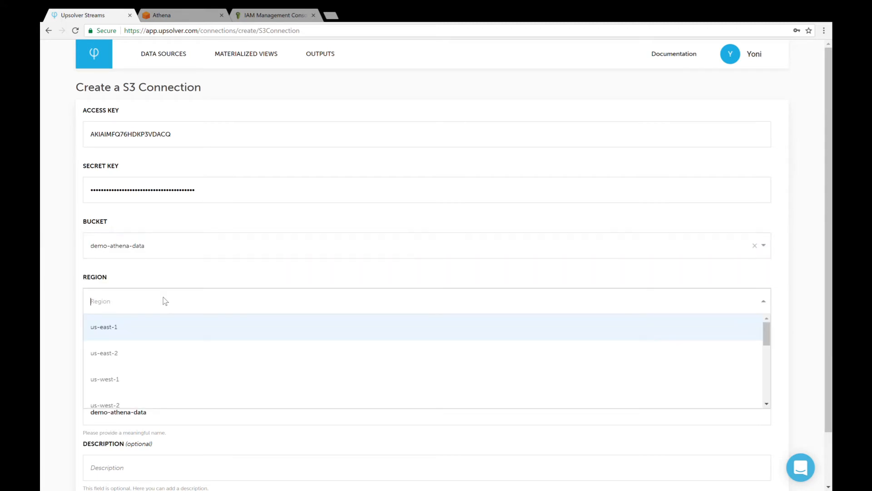
click(152, 335)
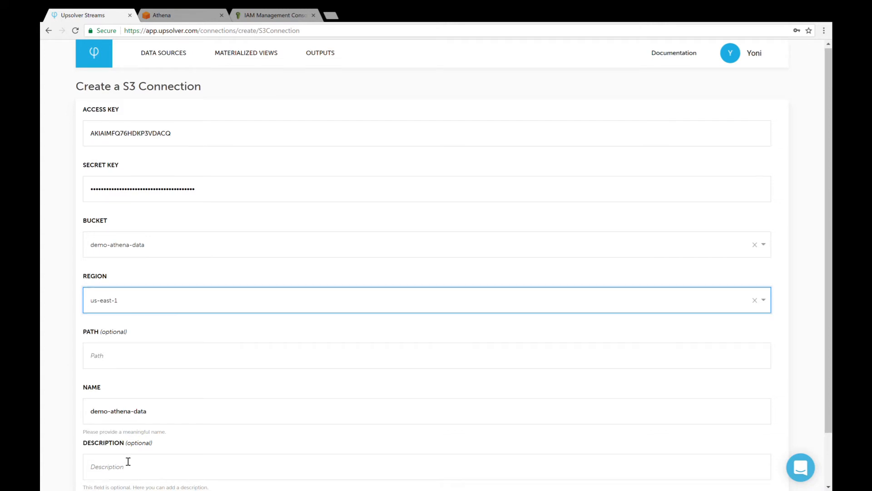
scroll(128, 462, down, 2)
click(115, 467)
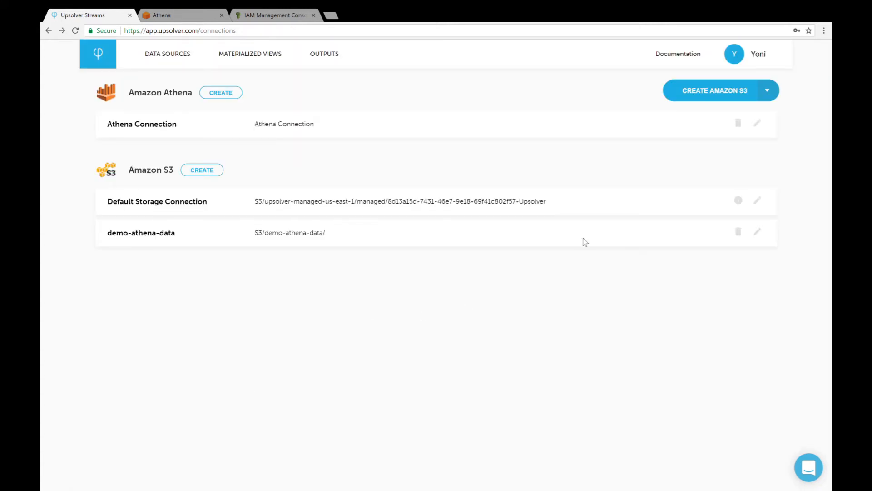
Open the Superhero Voting data source and add a new output from it.
click(175, 54)
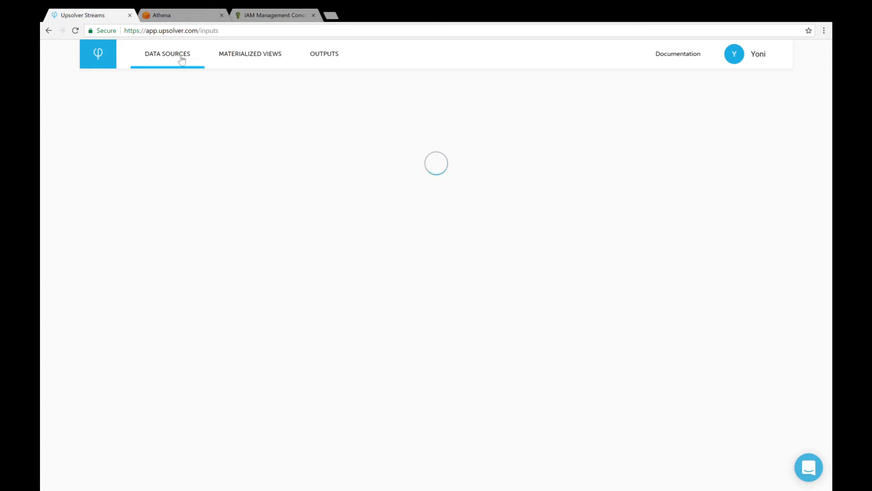
click(464, 153)
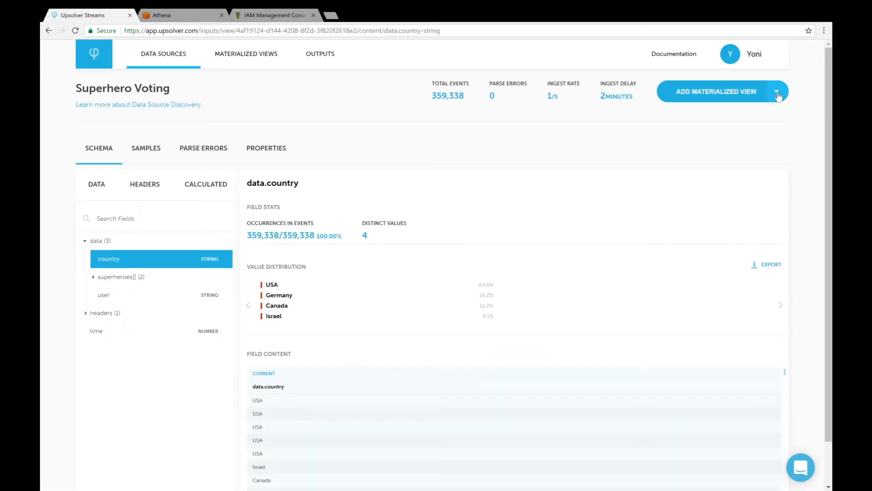
click(776, 92)
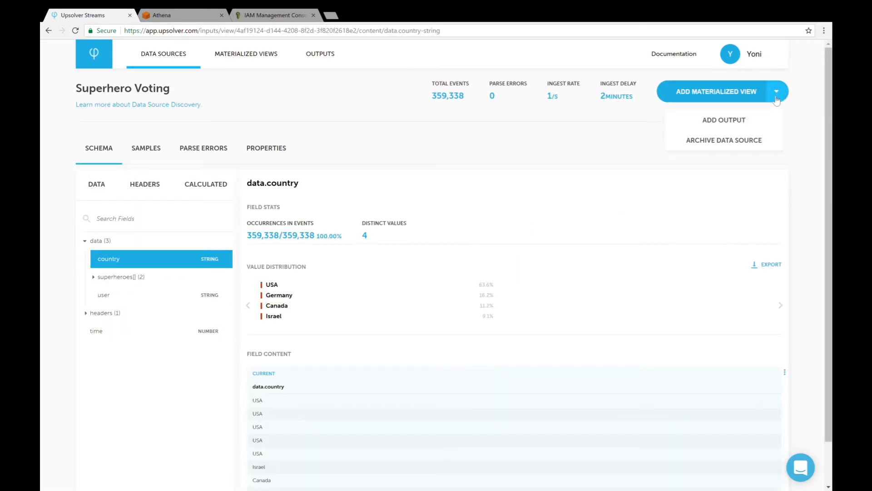
click(726, 121)
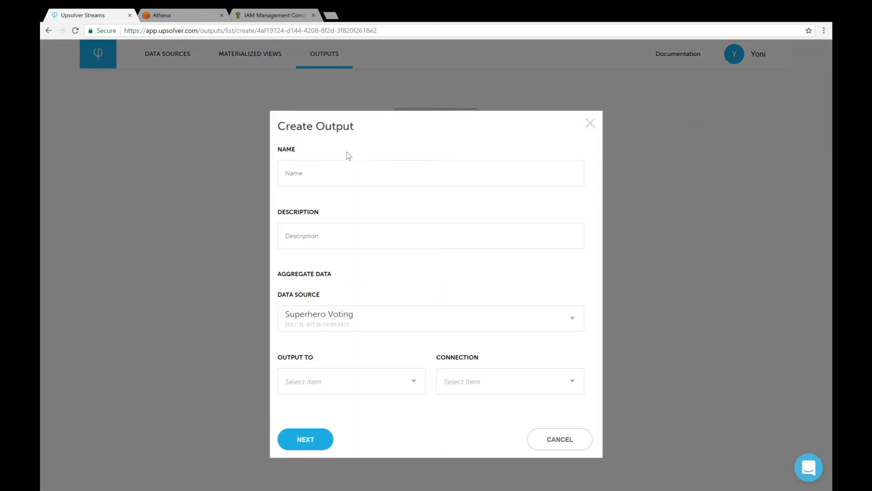
Name the output "Superhero Voting", turn off data aggregation and send it to Amazon Athena through Athena Connection.
click(343, 178)
text(s)
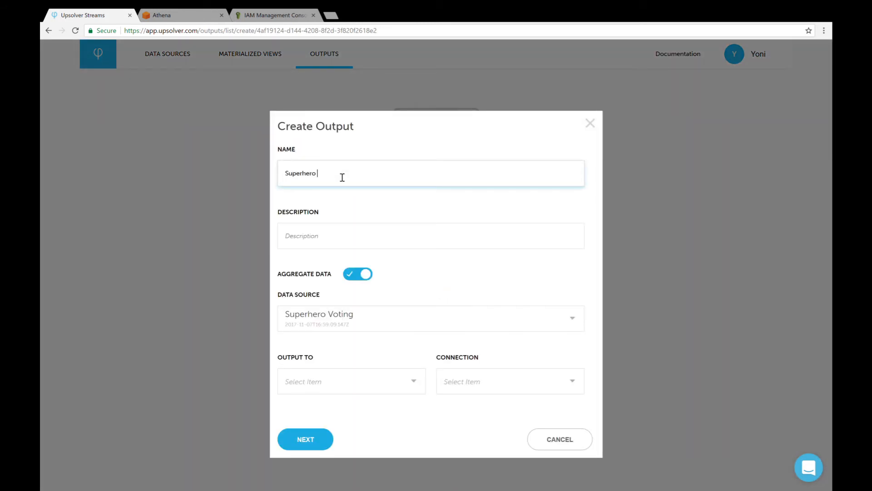
click(364, 278)
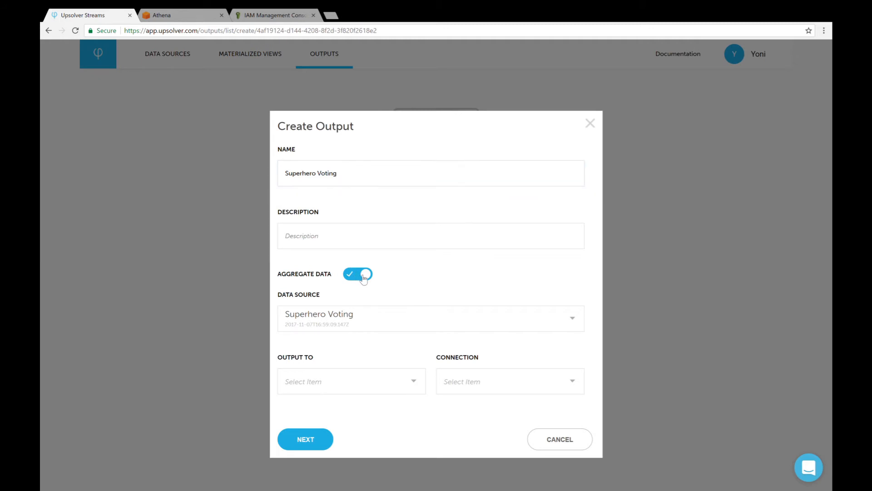
click(341, 386)
click(341, 408)
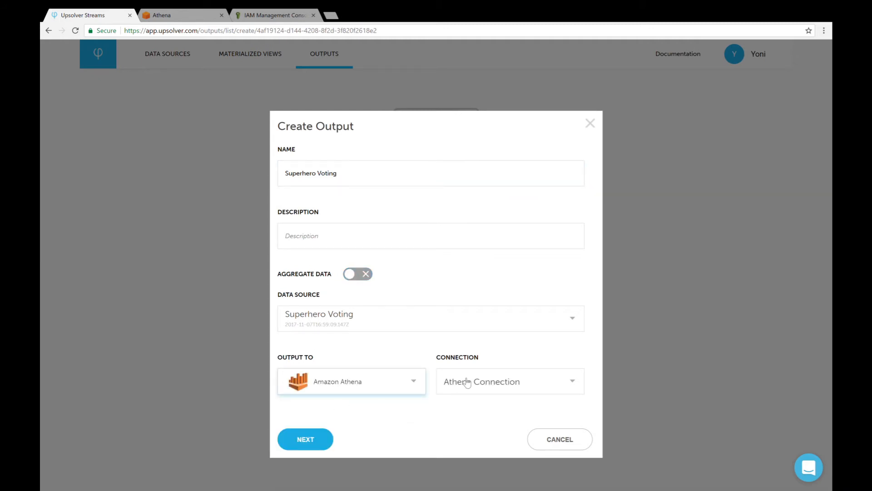
click(305, 440)
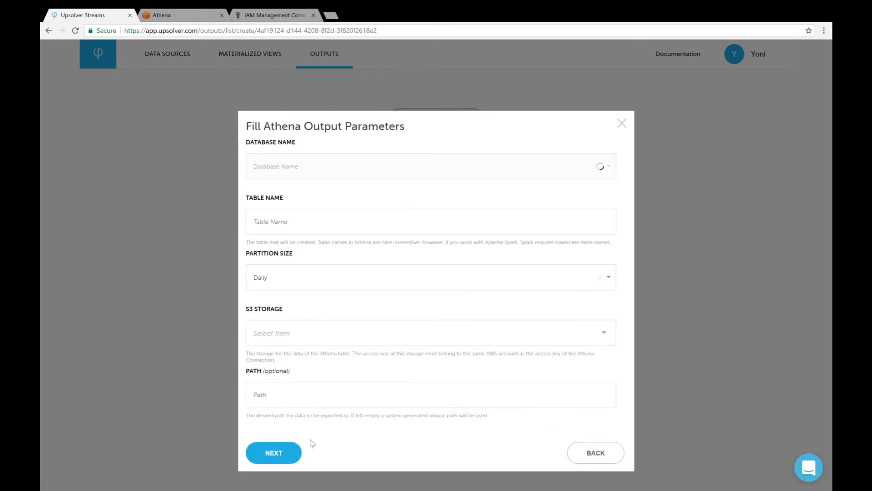
Set the Athena output to database default, table superheroes and S3 storage demo-athena-data, and proceed to the schema mapping.
click(409, 171)
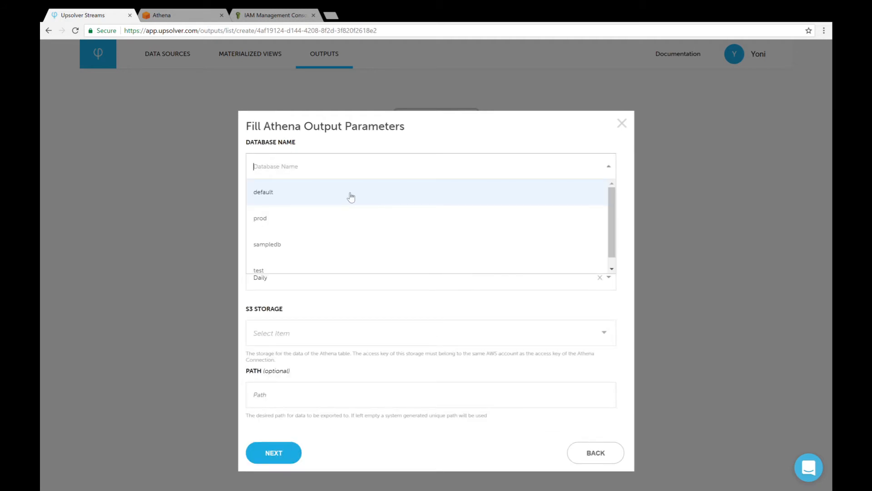
click(343, 196)
click(314, 222)
text(superheroes)
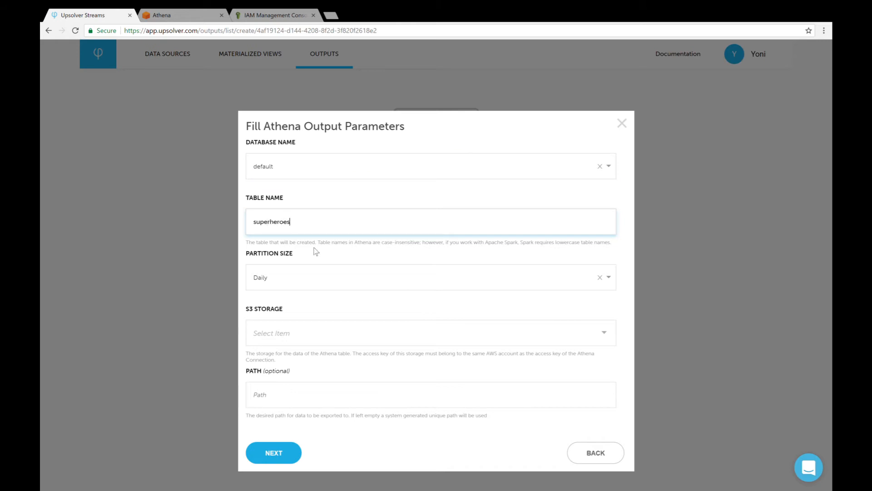
click(308, 338)
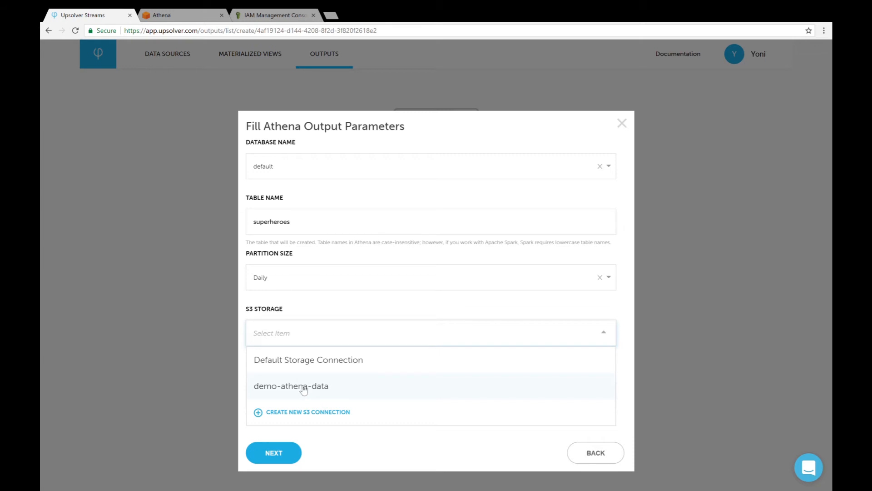
click(335, 393)
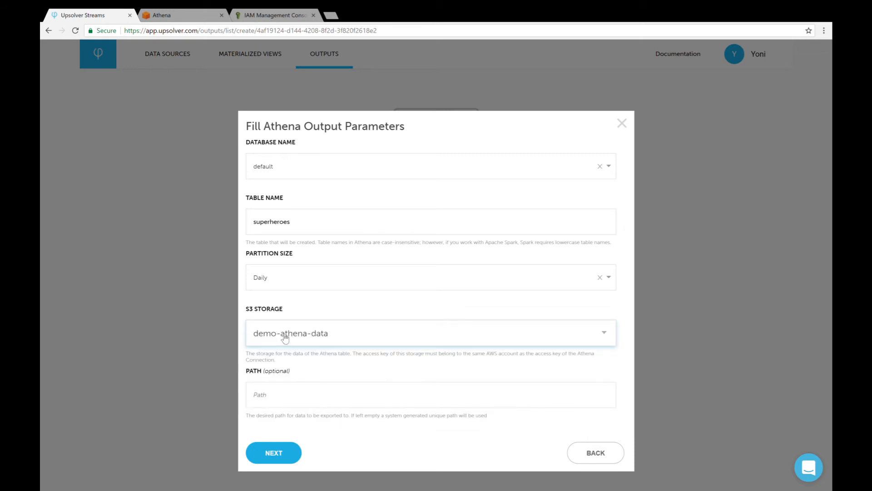
click(284, 457)
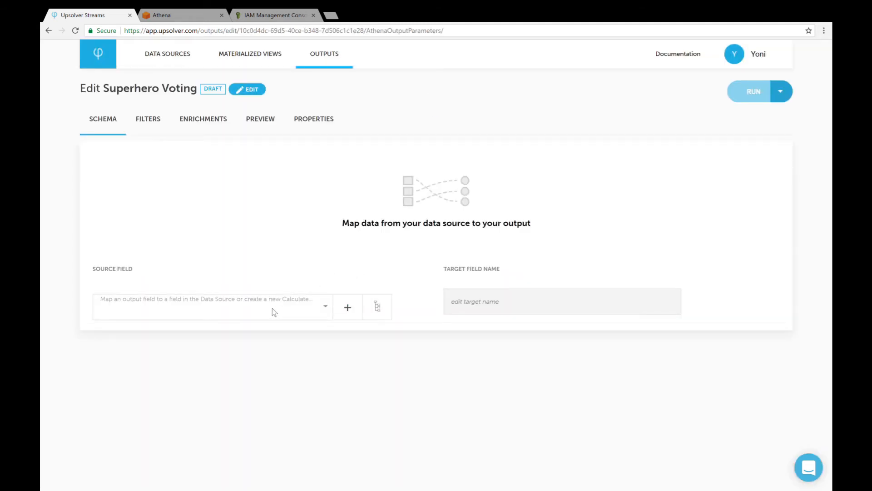
Map the source fields data.country and data.user into the output schema.
click(277, 312)
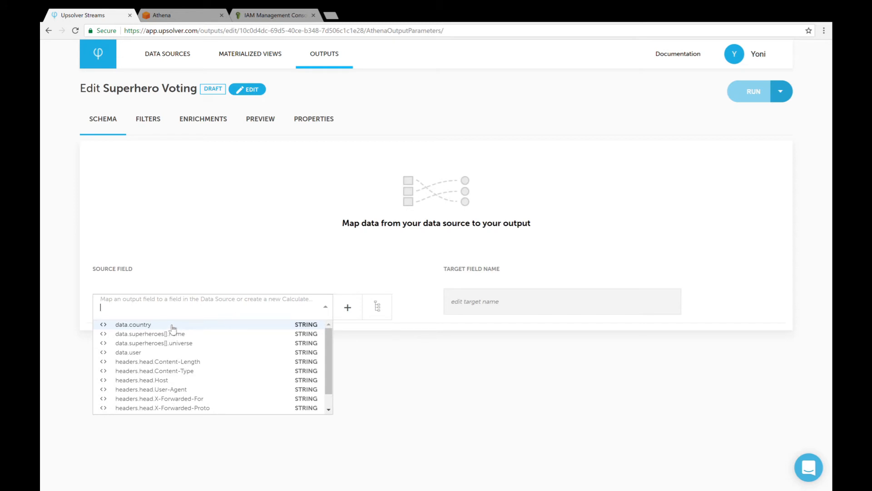
click(136, 325)
click(236, 248)
text(user)
key(Return)
Add data.superheroes[].name, data.superheroes[].universe and time to the output's field mapping.
click(206, 288)
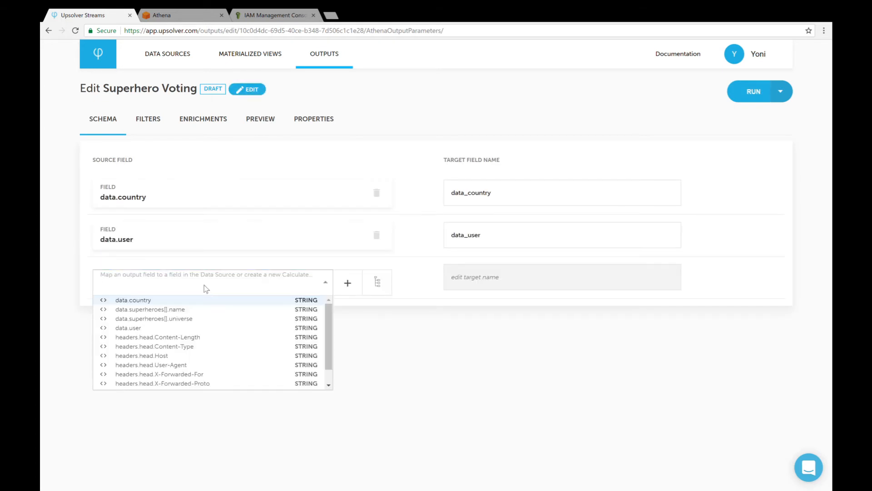
text(name)
key(Return)
click(230, 318)
text(uni)
key(Return)
click(187, 373)
text(tim)
key(Return)
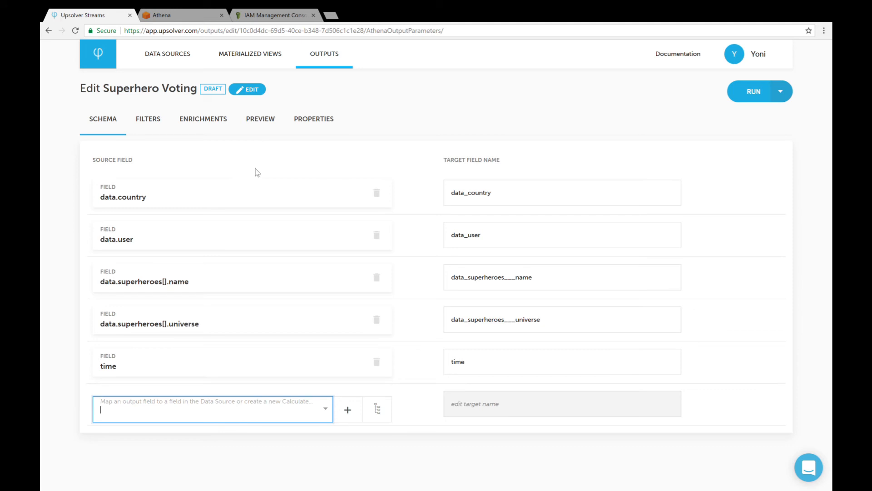
Preview and run the Superhero Voting output, and switch to the Athena console's query editor.
click(268, 127)
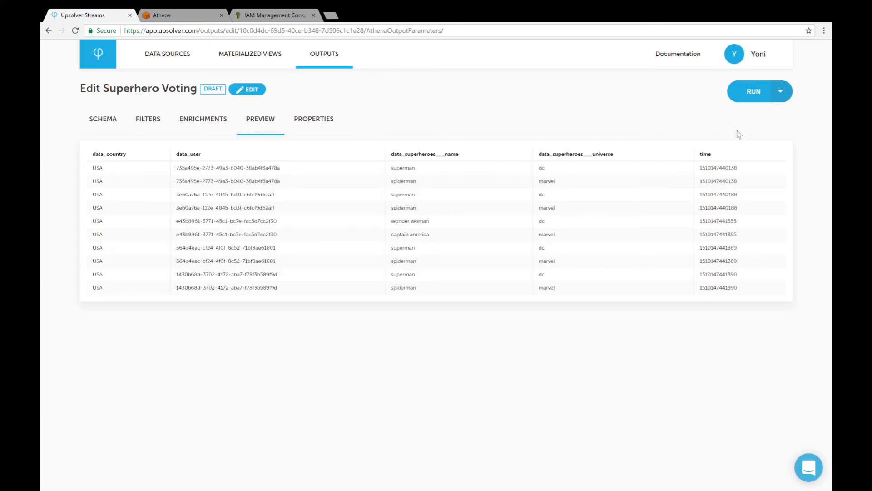
click(762, 99)
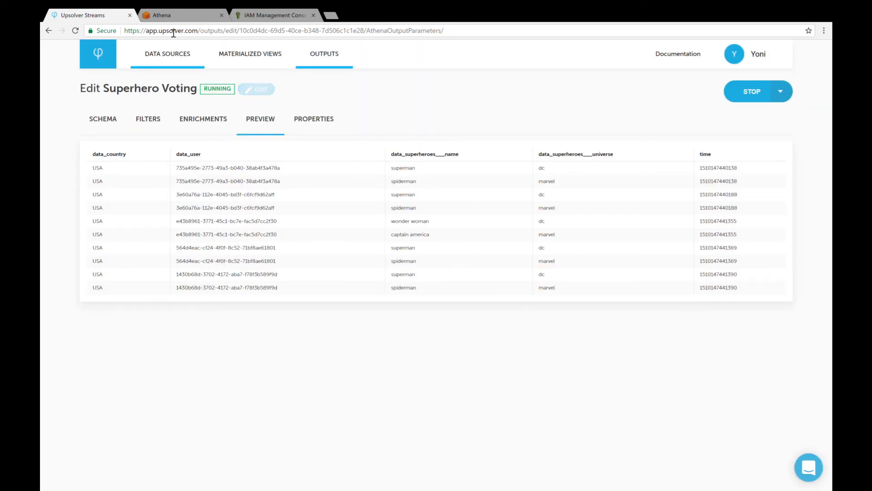
click(173, 16)
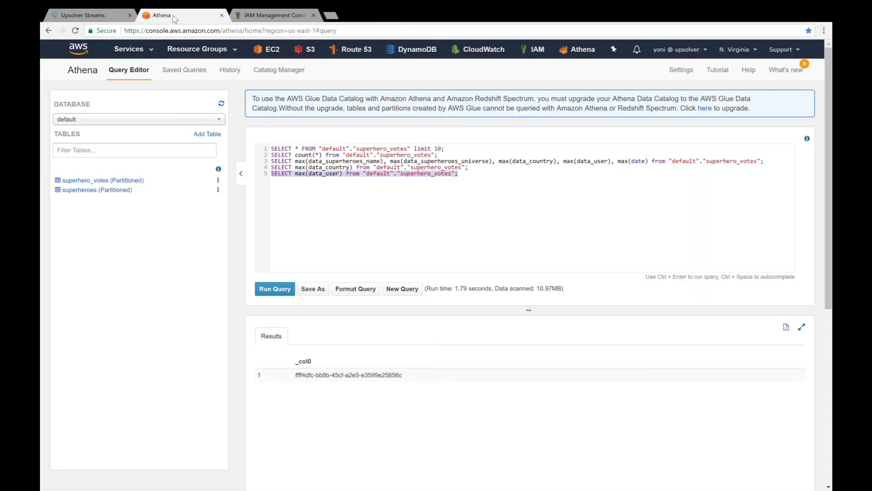